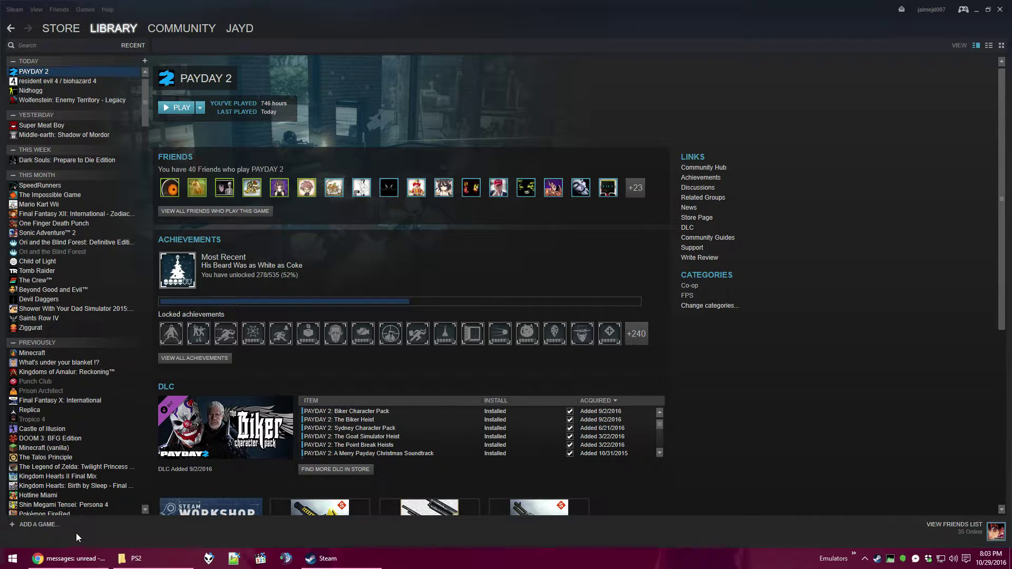
# Add 7-Zip File Manager to the Steam library through Add a Non-Steam Game.
pyautogui.click(49, 525)
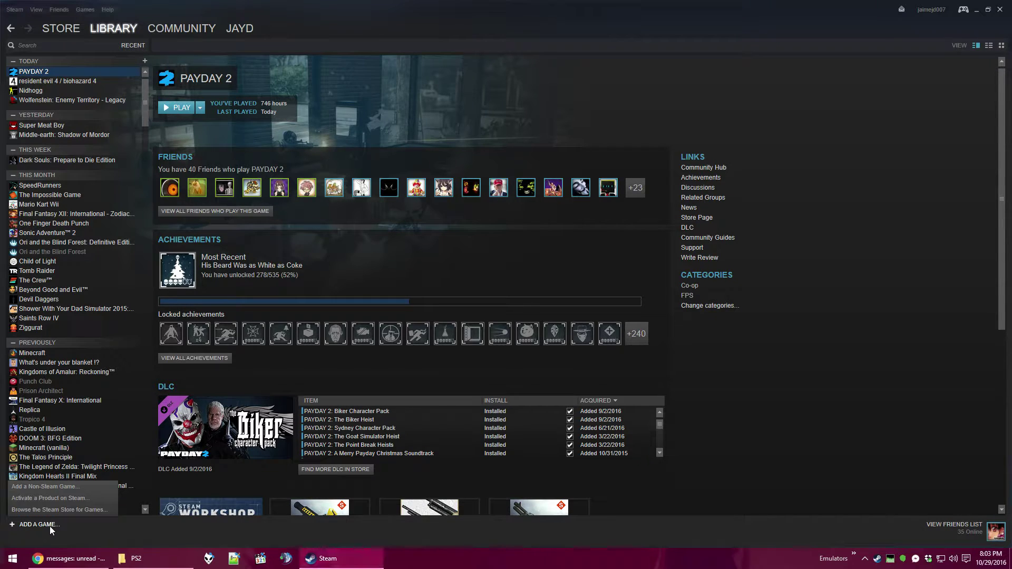
pyautogui.click(48, 488)
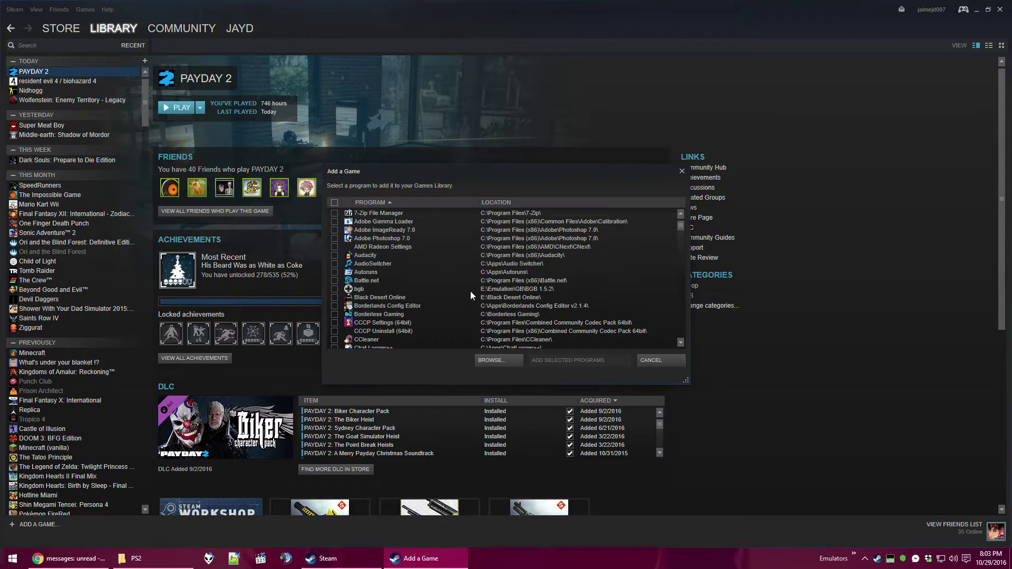
pyautogui.moveTo(682, 226)
pyautogui.mouseDown()
pyautogui.moveTo(682, 302)
pyautogui.moveTo(681, 224)
pyautogui.mouseUp()
pyautogui.click(334, 213)
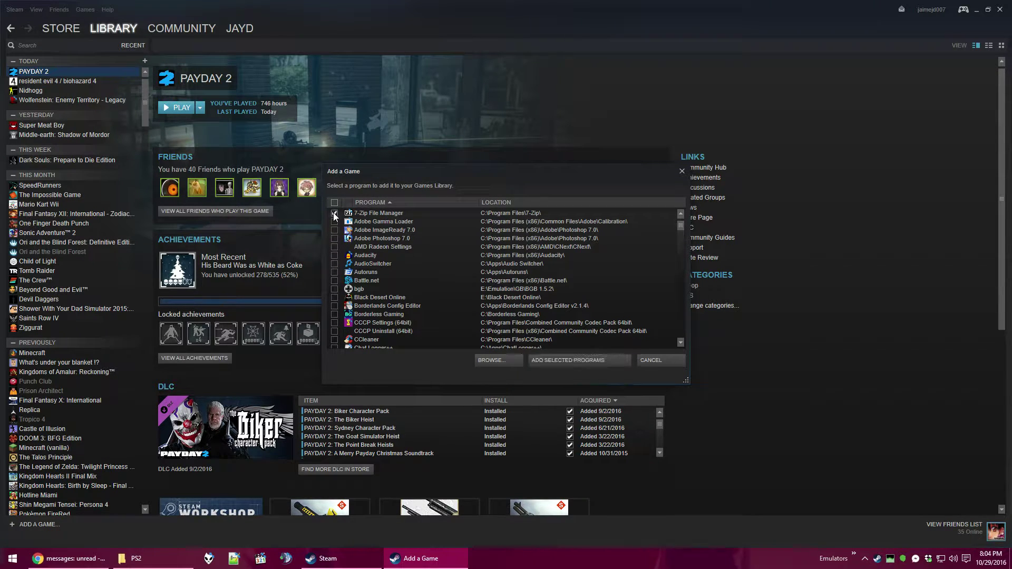
pyautogui.click(550, 359)
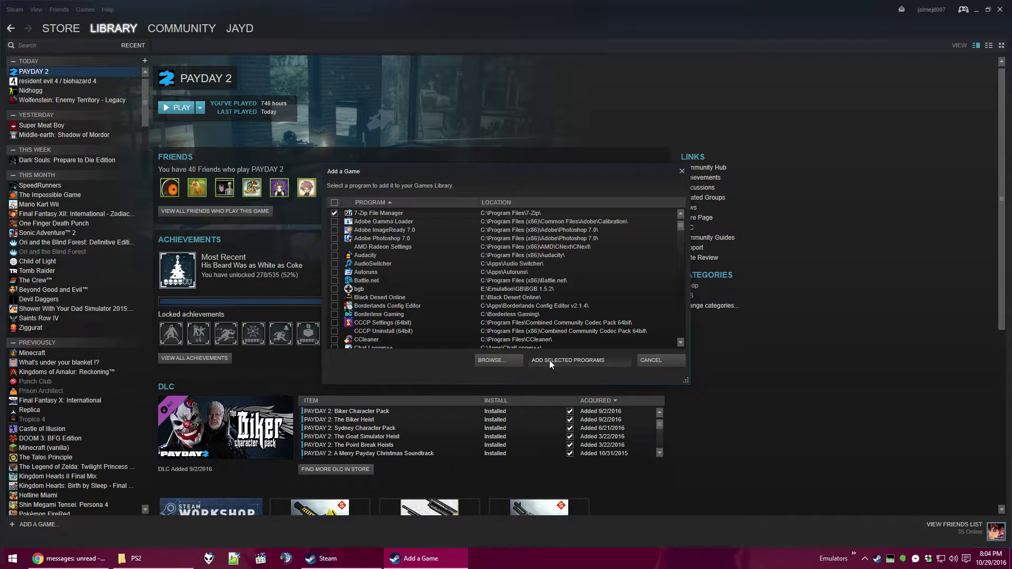
# Filter the library to Uncategorized and open the 7-Zip File Manager shortcut's properties.
pyautogui.click(128, 48)
pyautogui.click(180, 464)
pyautogui.moveTo(148, 334); pyautogui.dragTo(145, 72)
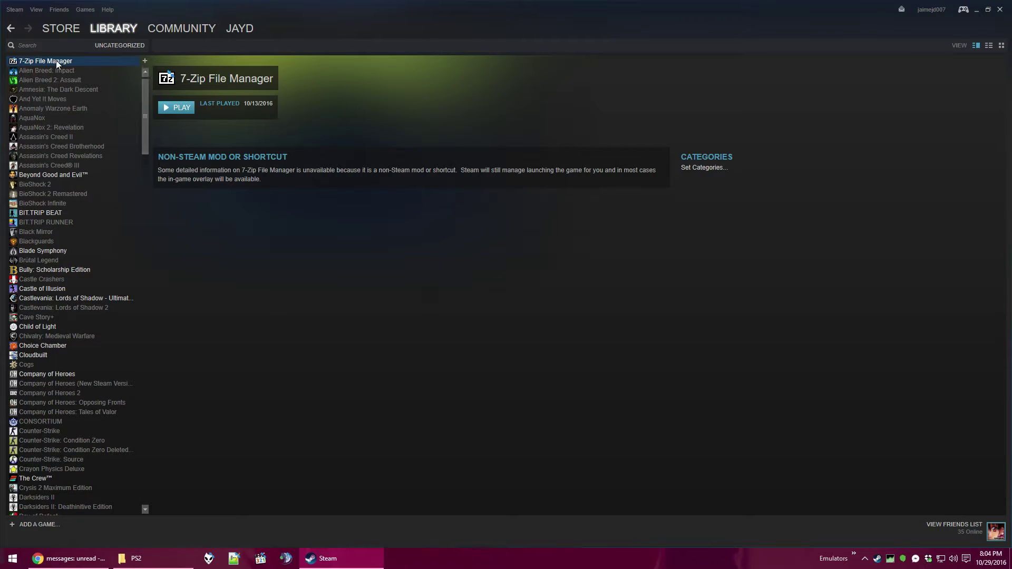
pyautogui.rightClick(83, 60)
pyautogui.click(99, 124)
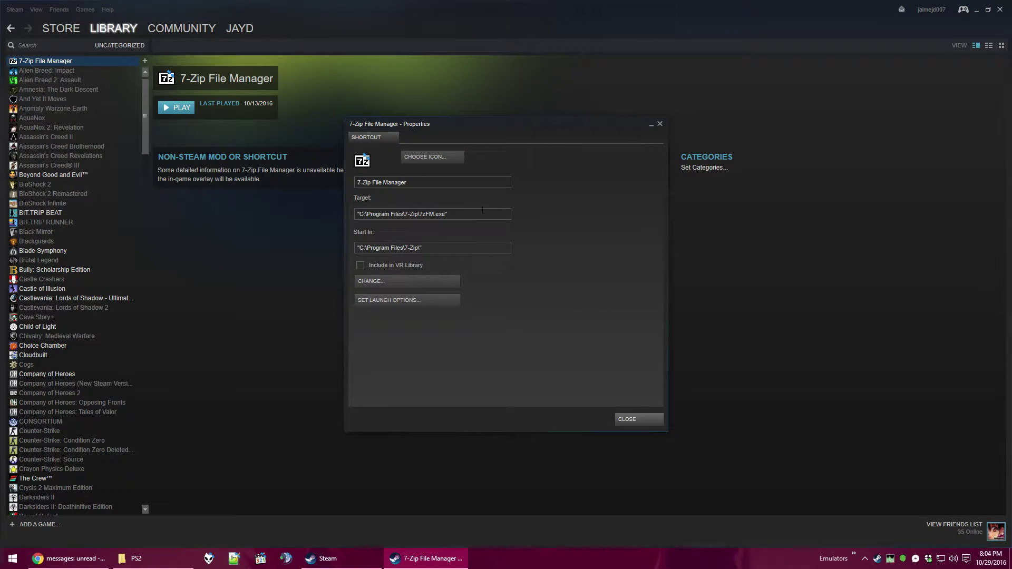
# Point the shortcut at E:\Emulation\PS2\pcsx2-v1.3.1\pcsx2.exe and append "..\ to the Target.
pyautogui.moveTo(450, 214); pyautogui.dragTo(349, 218)
pyautogui.click(471, 216)
pyautogui.click(398, 282)
pyautogui.click(553, 204)
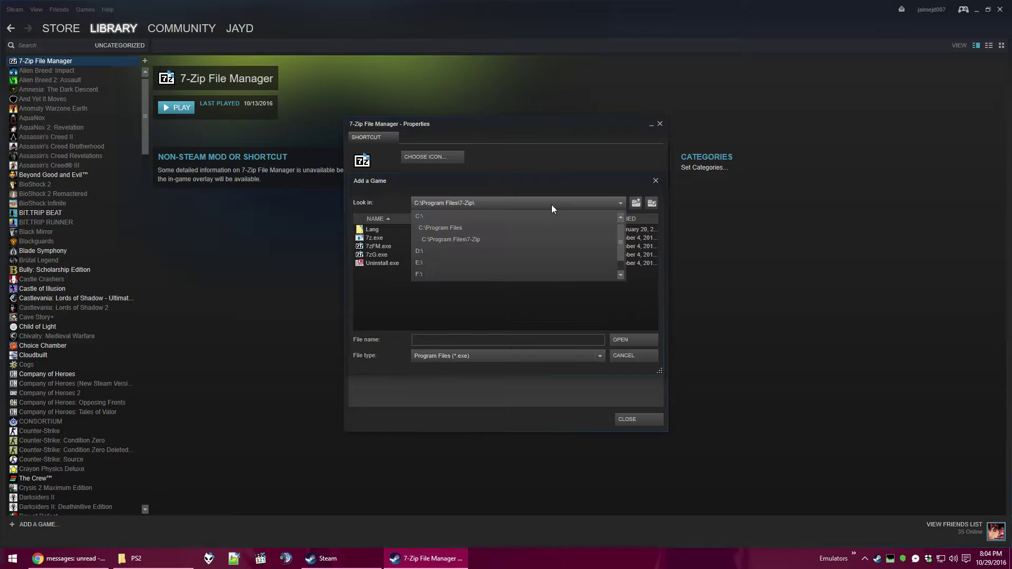
pyautogui.click(450, 262)
pyautogui.doubleClick(373, 260)
pyautogui.doubleClick(373, 316)
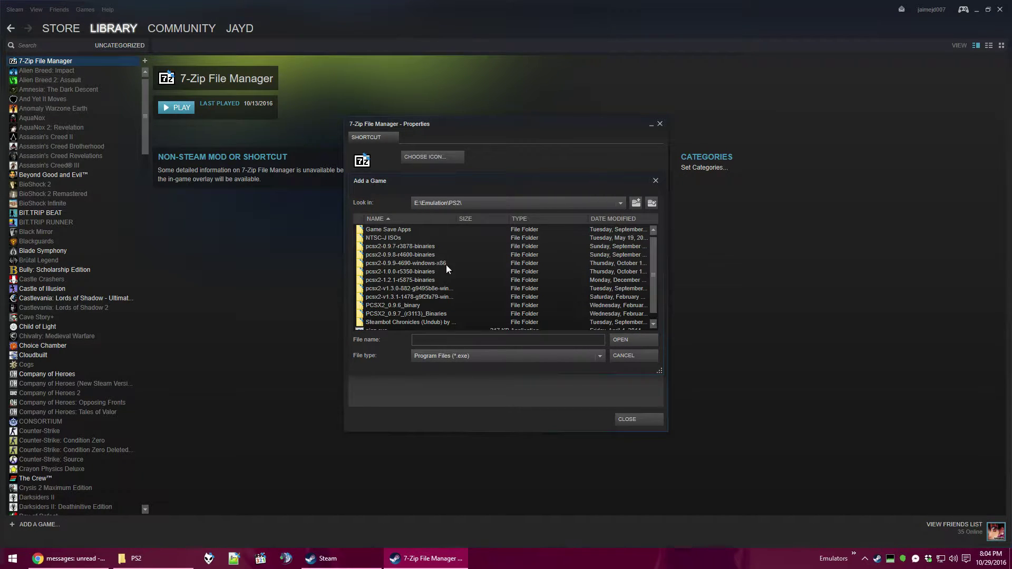
pyautogui.doubleClick(404, 296)
pyautogui.doubleClick(377, 274)
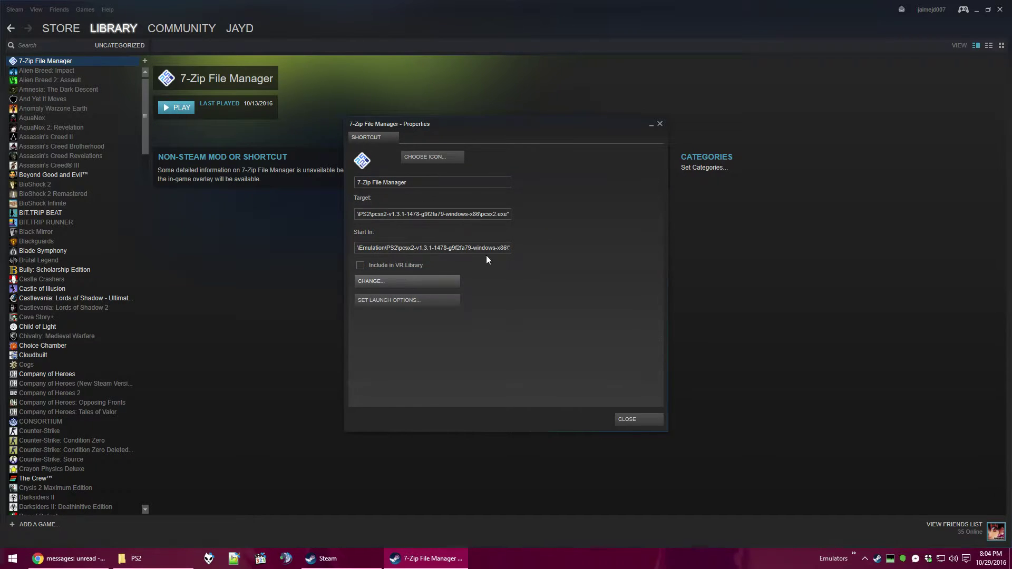
pyautogui.click(402, 216)
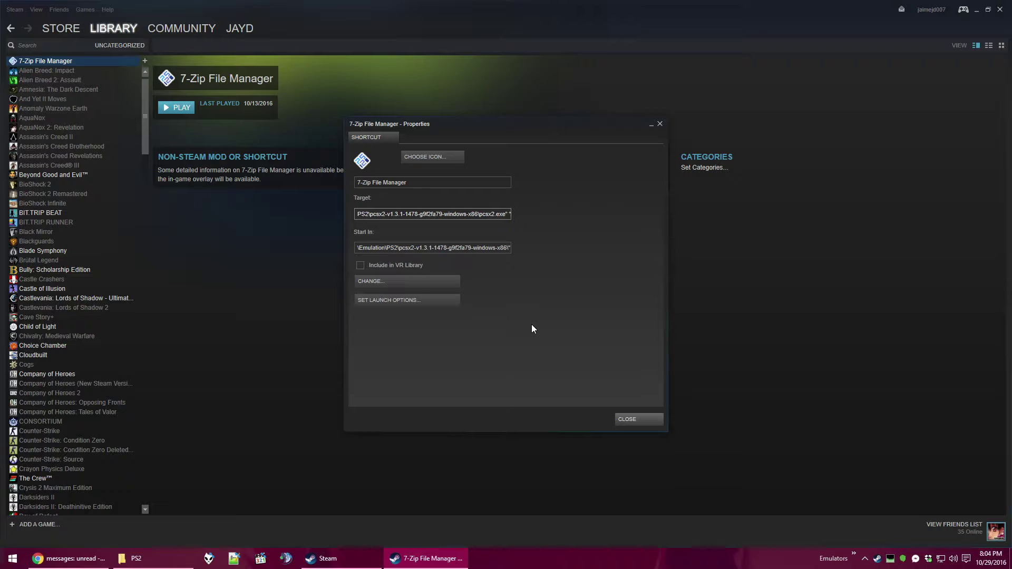
pyautogui.write('"..\\')
# Copy the full file name of Dark Cloud (U).iso.gz in the PS2 folder, then return to Steam.
pyautogui.click(159, 558)
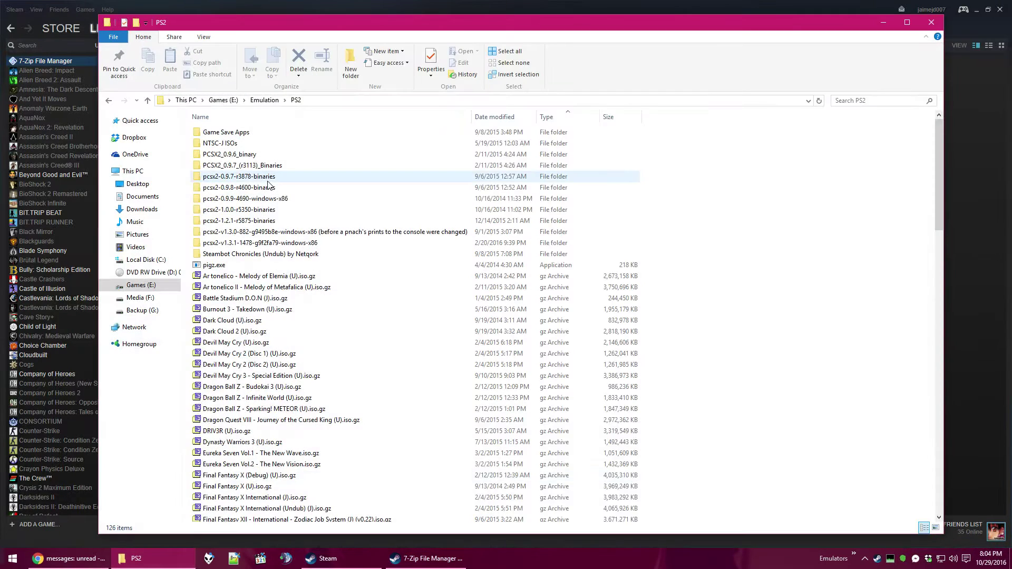
pyautogui.click(272, 245)
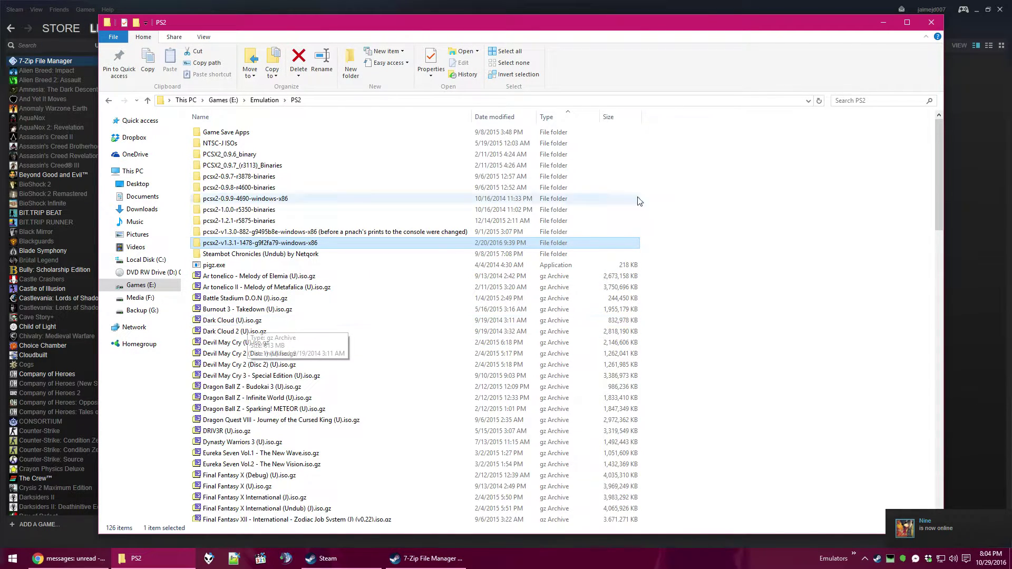
pyautogui.click(353, 320)
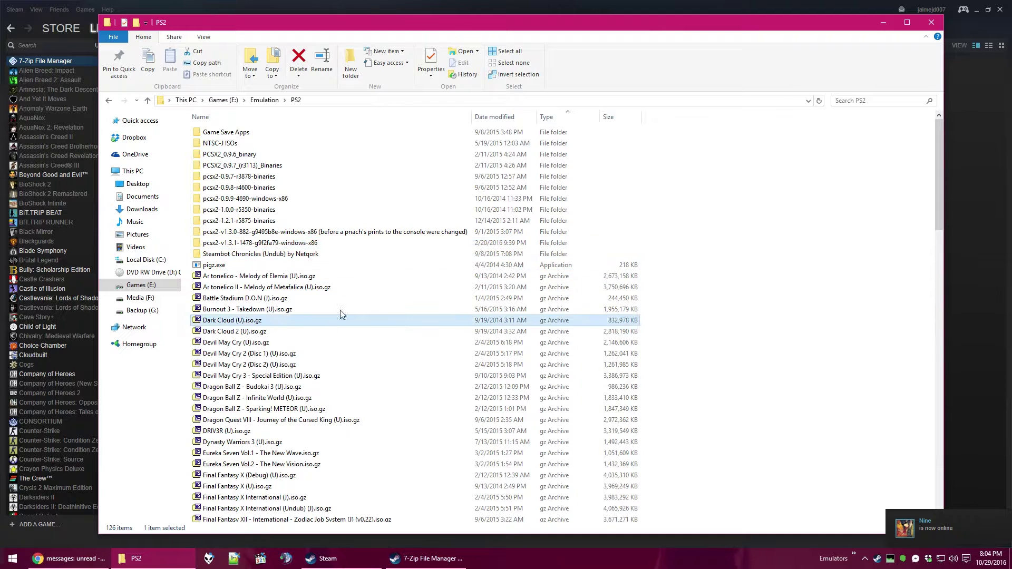
pyautogui.press('F2')
pyautogui.press('Escape')
pyautogui.hotkey('alt', 'Tab')
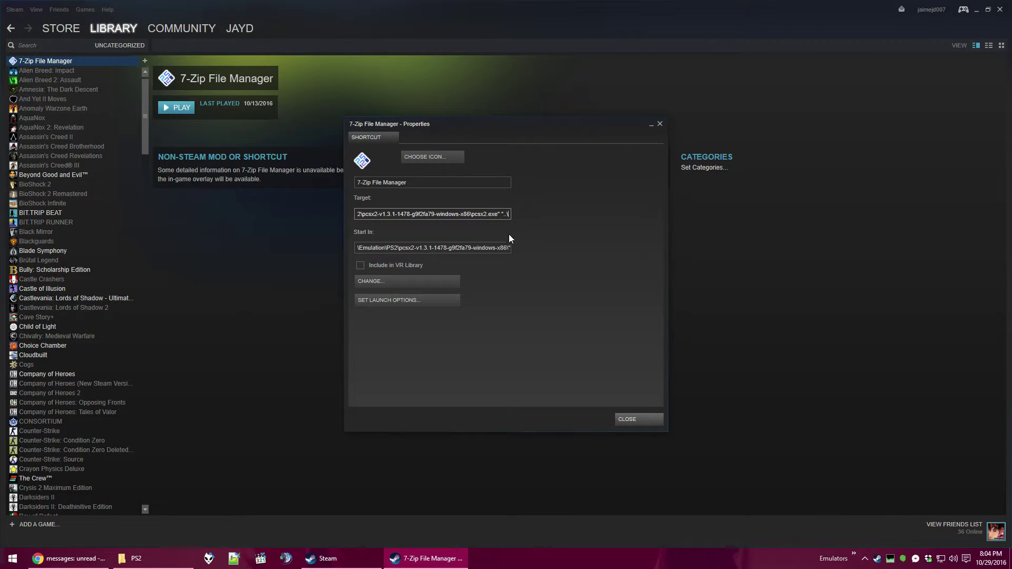
# Complete the Target with the Dark Cloud (U).iso.gz name plus " --fullscreen --nogui.
pyautogui.write('Dark Cloud (U).iso.gz')
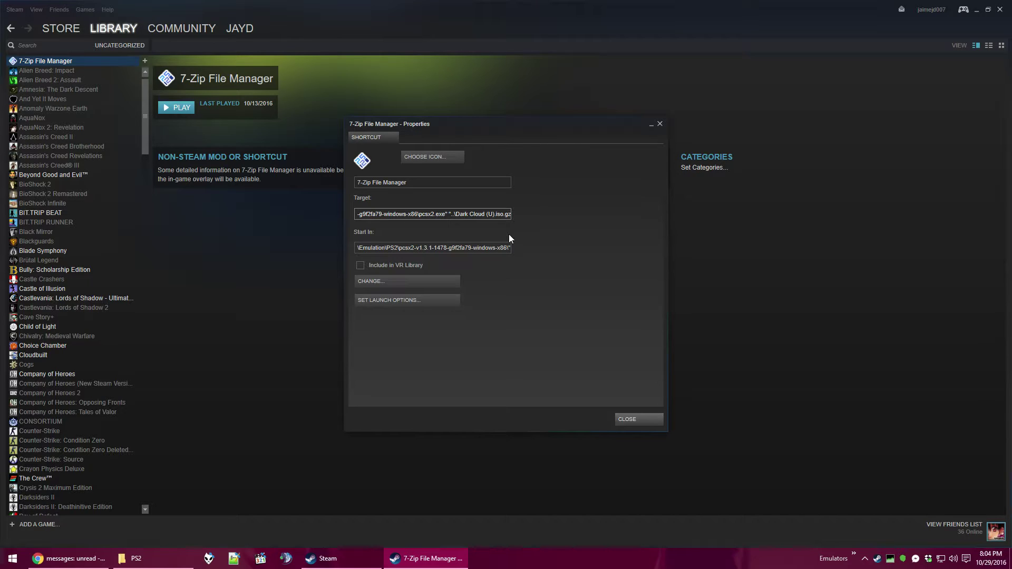
pyautogui.write('" --fullscreen --nogui')
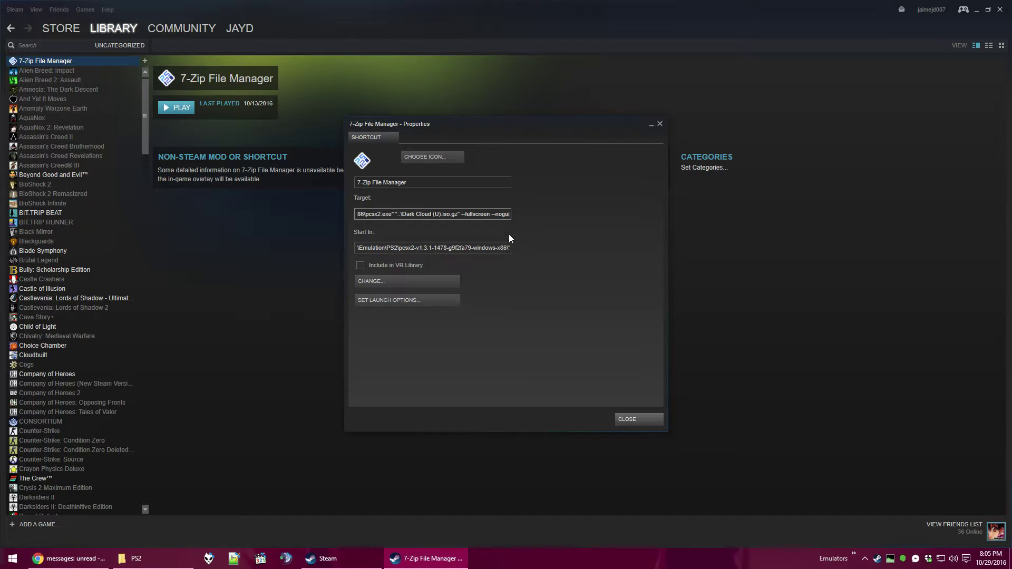
pyautogui.click(631, 420)
# Rename the shortcut to 'Dark Cloud (example)' and close its properties.
pyautogui.click(423, 183)
pyautogui.press('BackSpace')
pyautogui.write('Dark Cloud ')
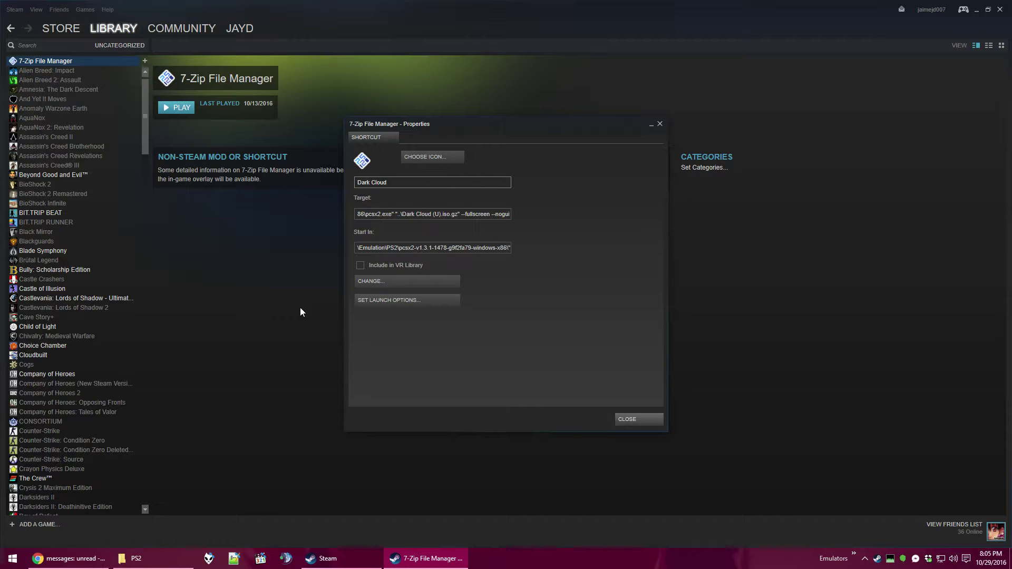
pyautogui.write('(example')
pyautogui.click(623, 422)
# Scroll the library down to the Dark Cloud (example) entry.
pyautogui.scroll(-3, 120, 405)
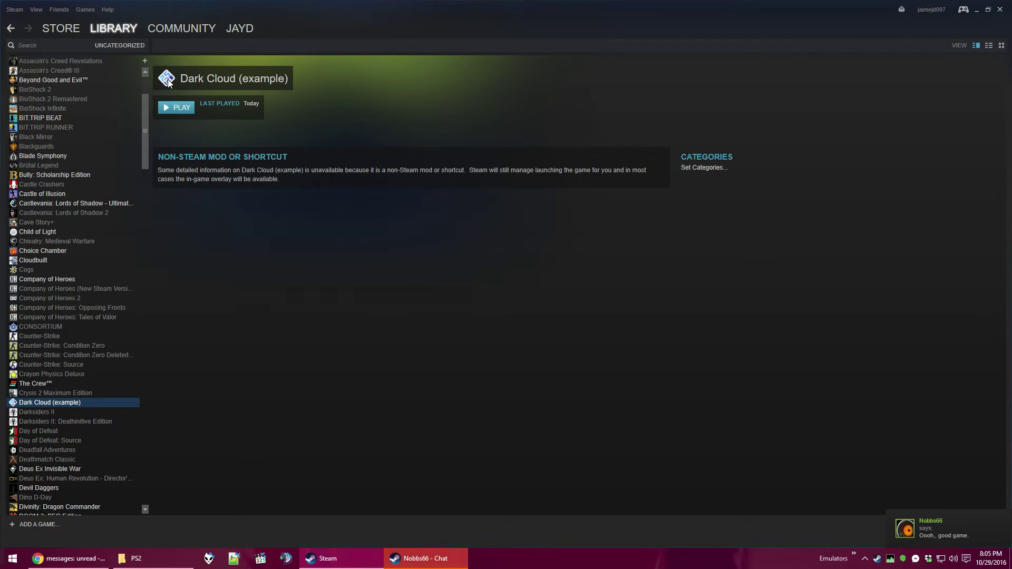
# Open Dark Cloud (example)'s icon chooser and browse to E:\Emulation\Steam Cover Art.
pyautogui.rightClick(126, 404)
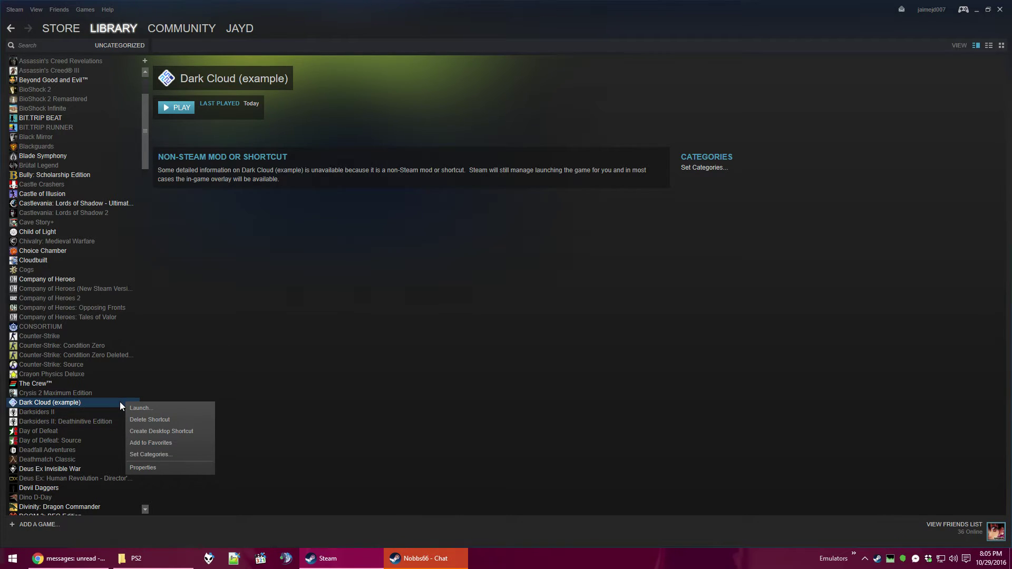
pyautogui.click(163, 469)
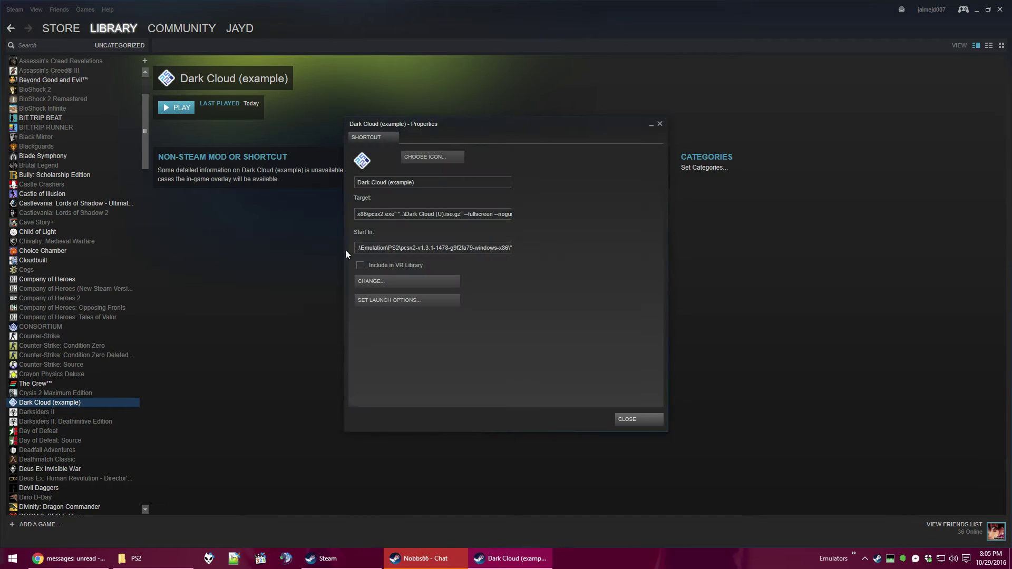
pyautogui.click(433, 155)
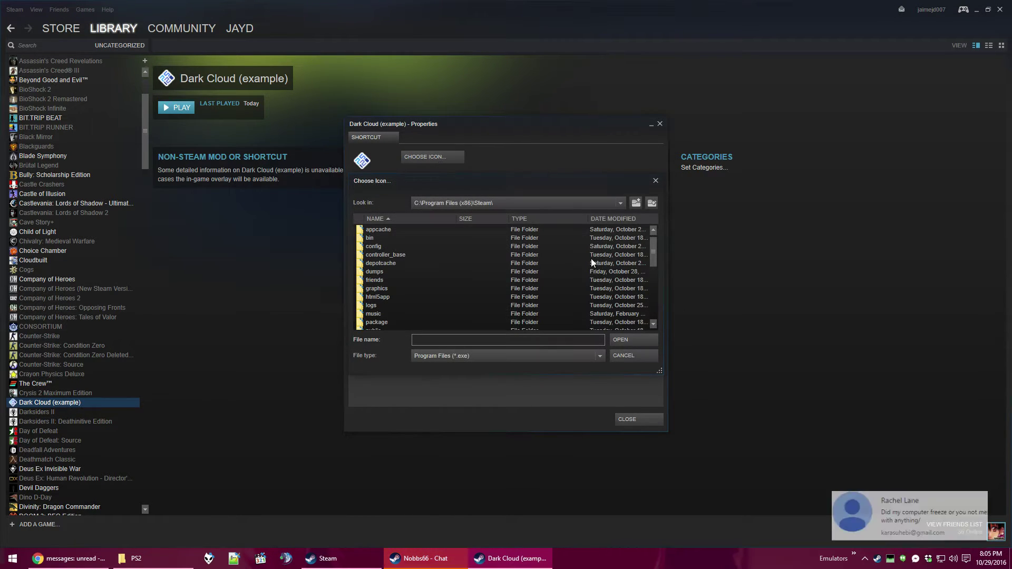
pyautogui.click(620, 203)
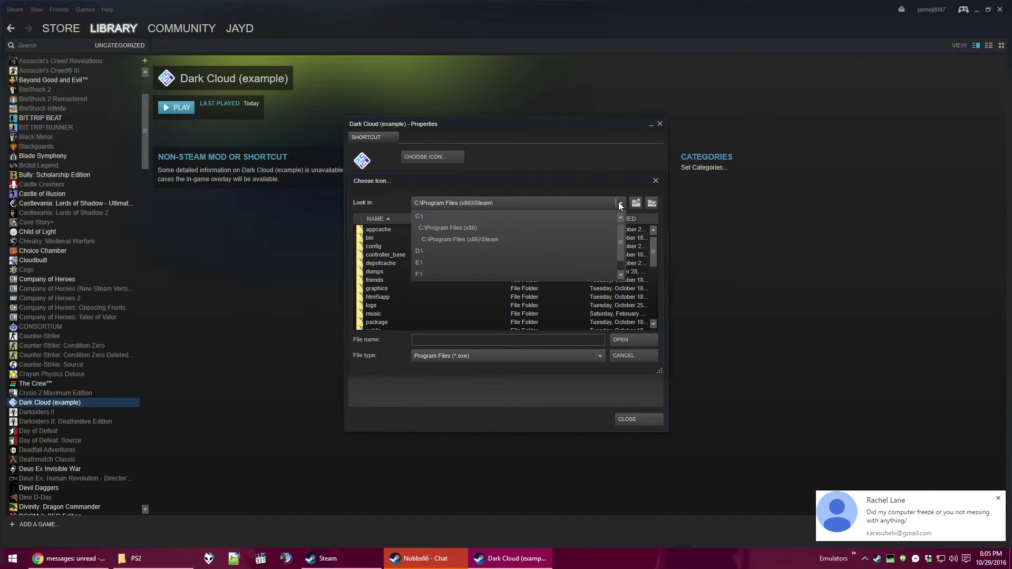
pyautogui.click(431, 263)
pyautogui.doubleClick(380, 256)
pyautogui.scroll(-3, 647, 264)
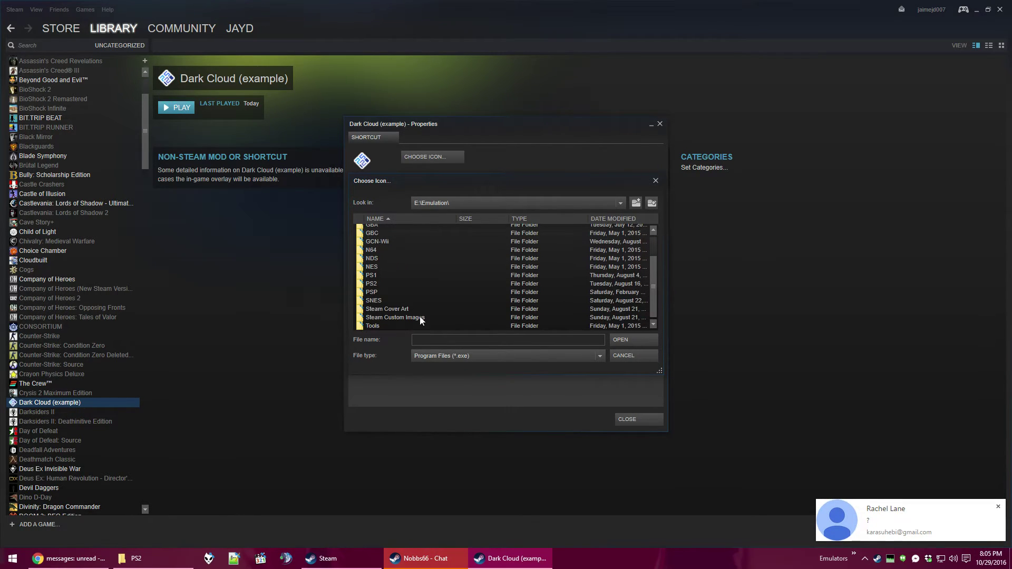
pyautogui.doubleClick(395, 309)
# Set Dark Cloud (U).png, shown under Image Files, as the icon and close the properties.
pyautogui.click(498, 360)
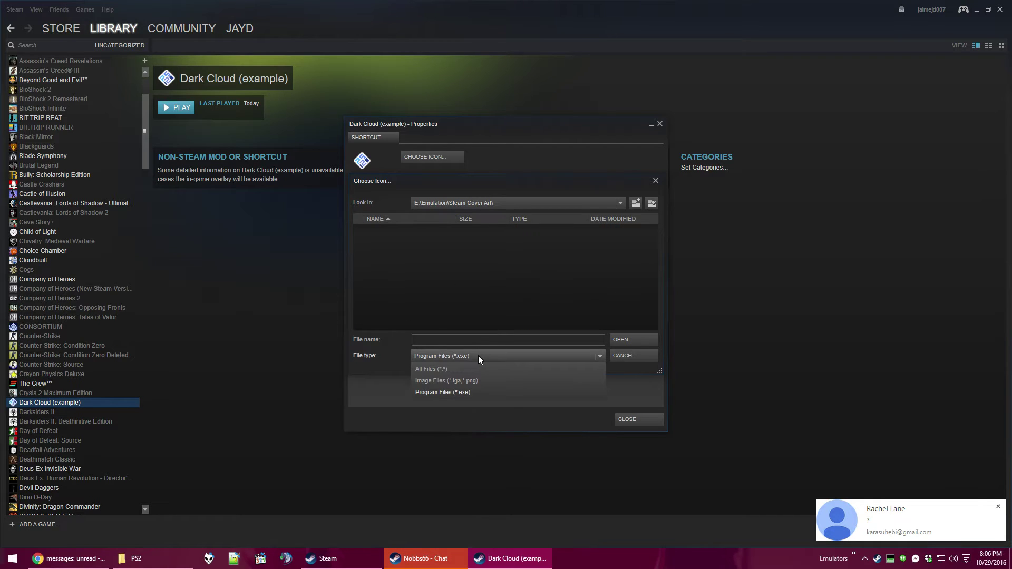
pyautogui.click(463, 382)
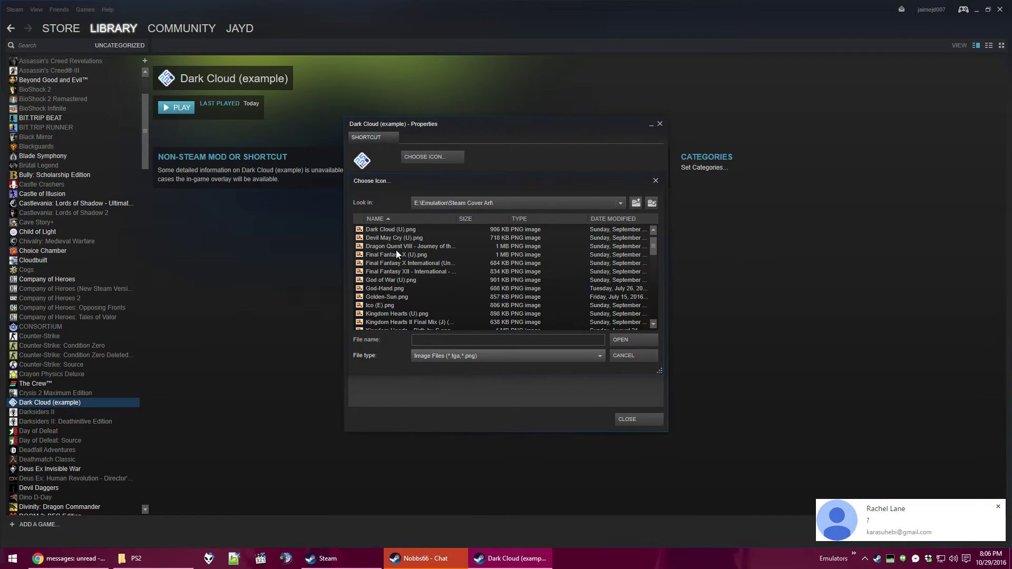
pyautogui.click(395, 230)
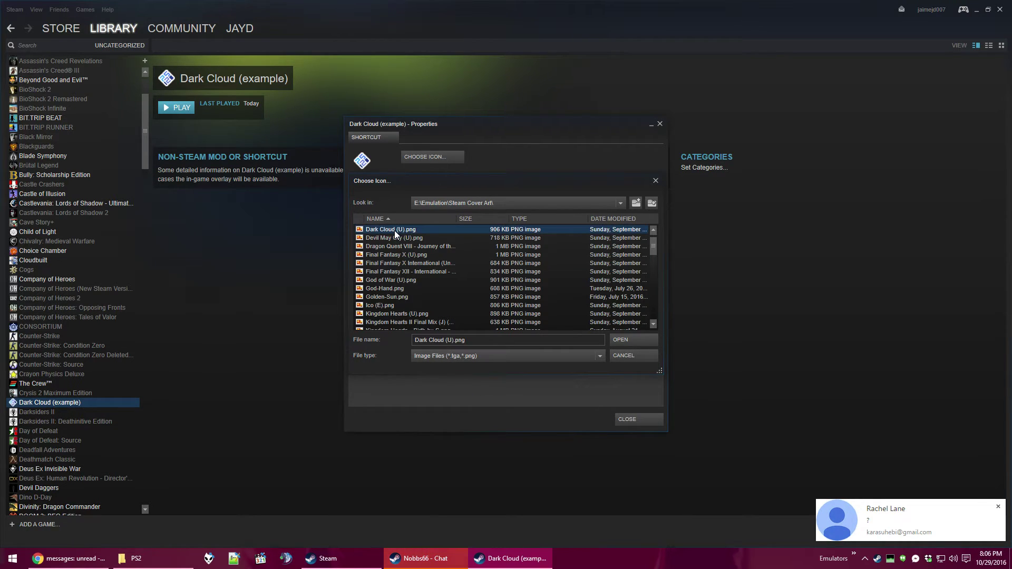
pyautogui.click(622, 341)
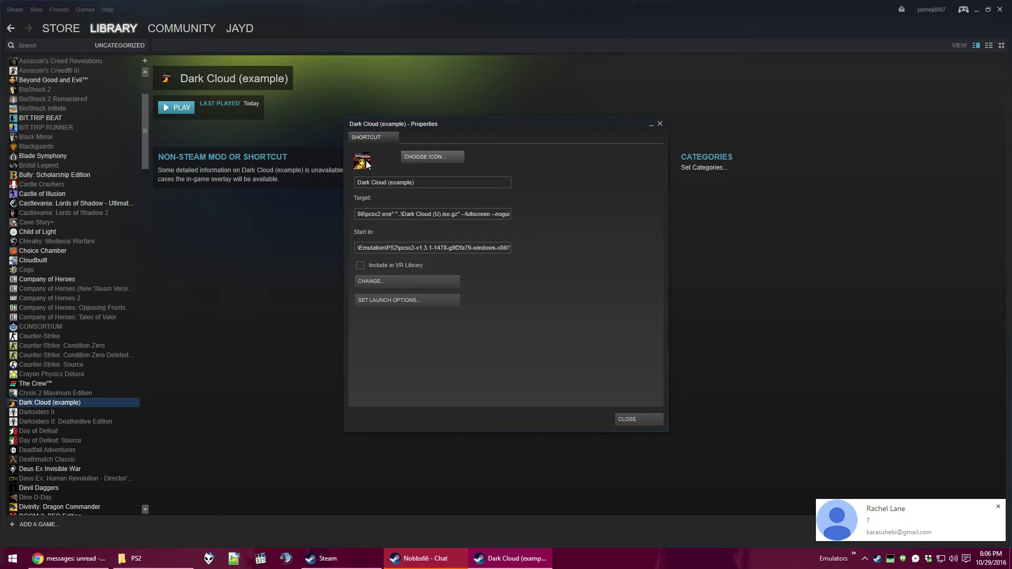
pyautogui.click(617, 419)
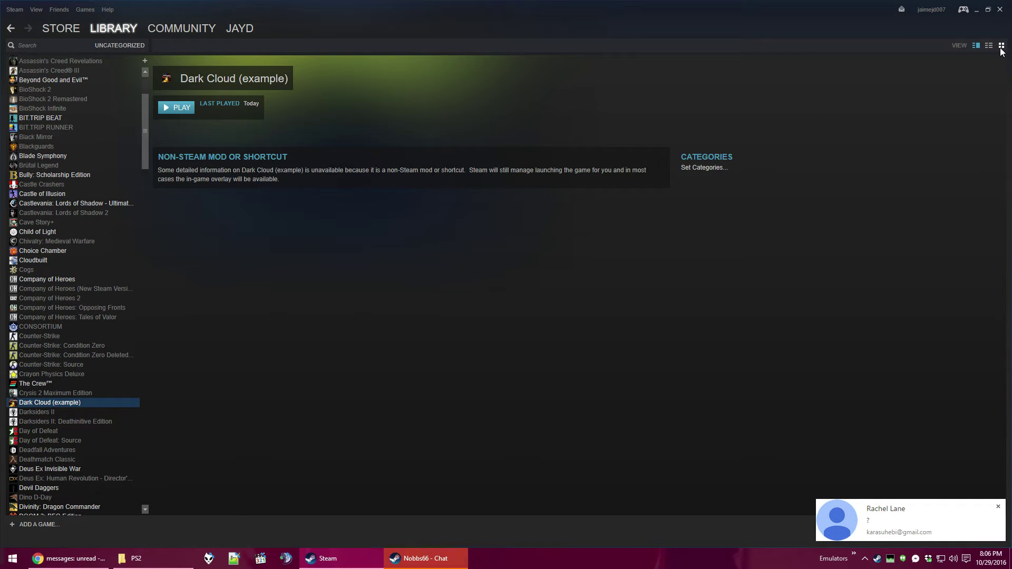
# Switch the library to View > Games Grid and scroll down to the Dark Cloud (example) tile.
pyautogui.click(37, 10)
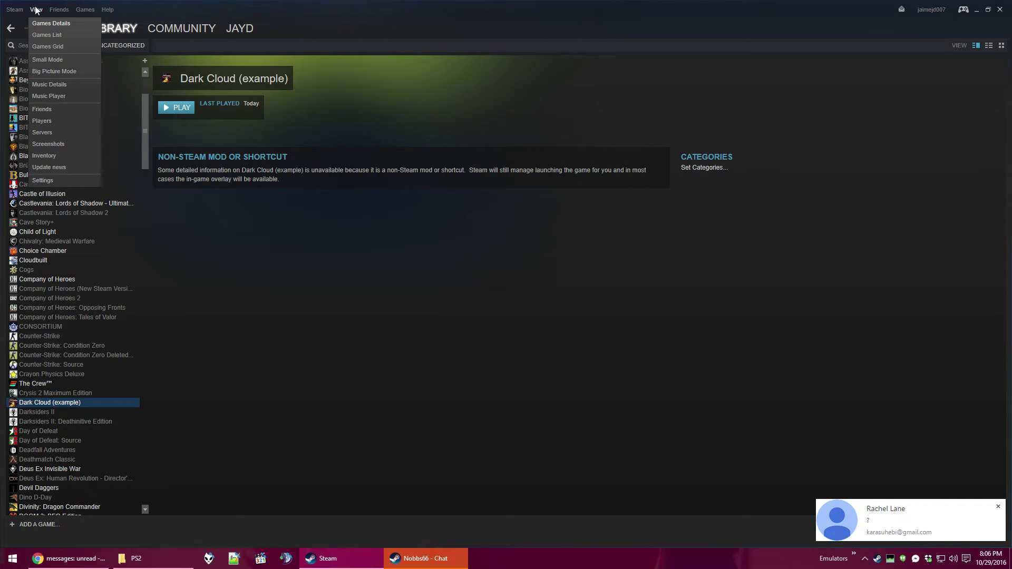
pyautogui.click(48, 47)
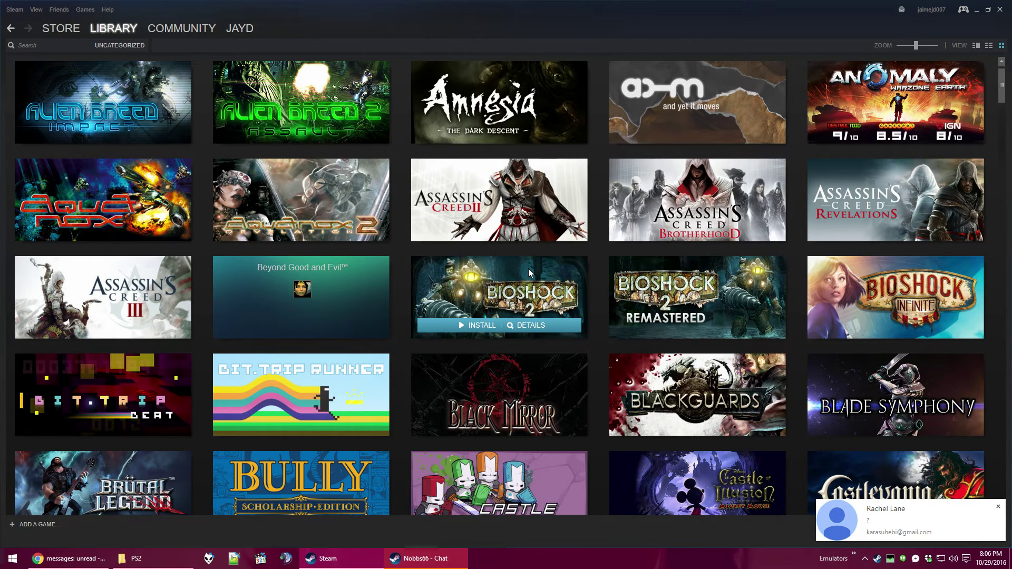
pyautogui.scroll(-10, 529, 269)
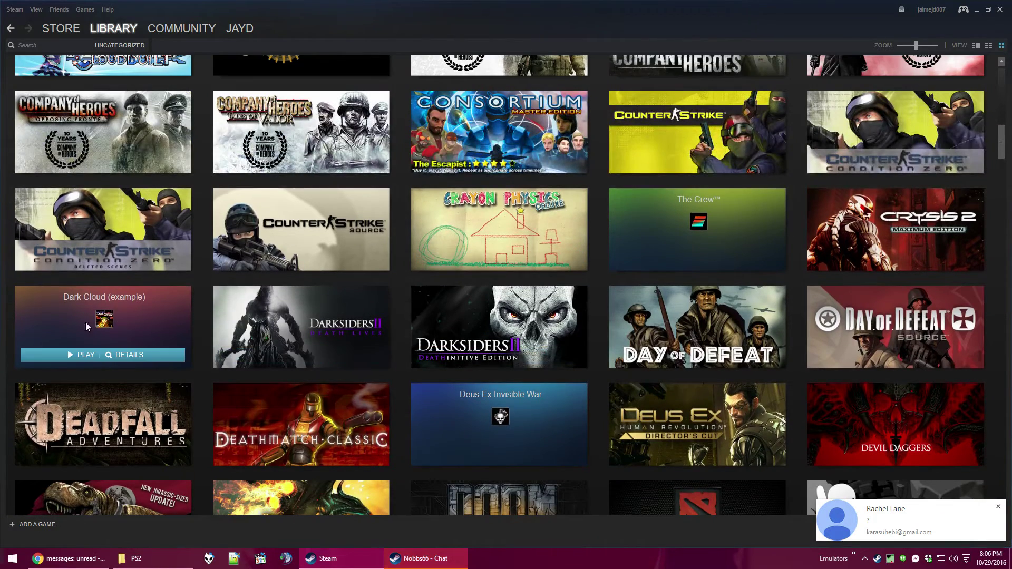
# Start a custom image for the Dark Cloud tile and browse to E:\Emulation\Steam Custom Images.
pyautogui.rightClick(143, 306)
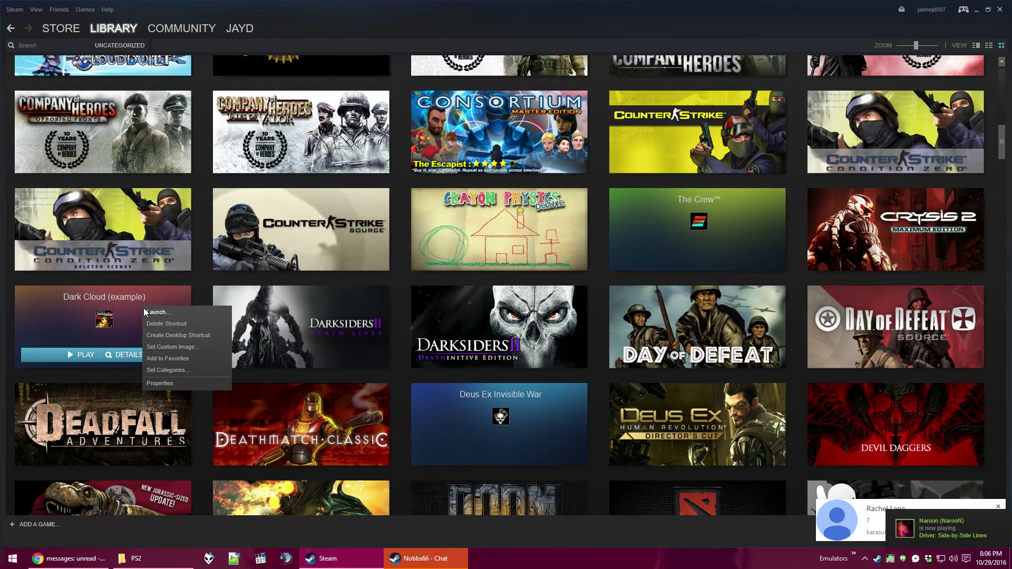
pyautogui.click(180, 348)
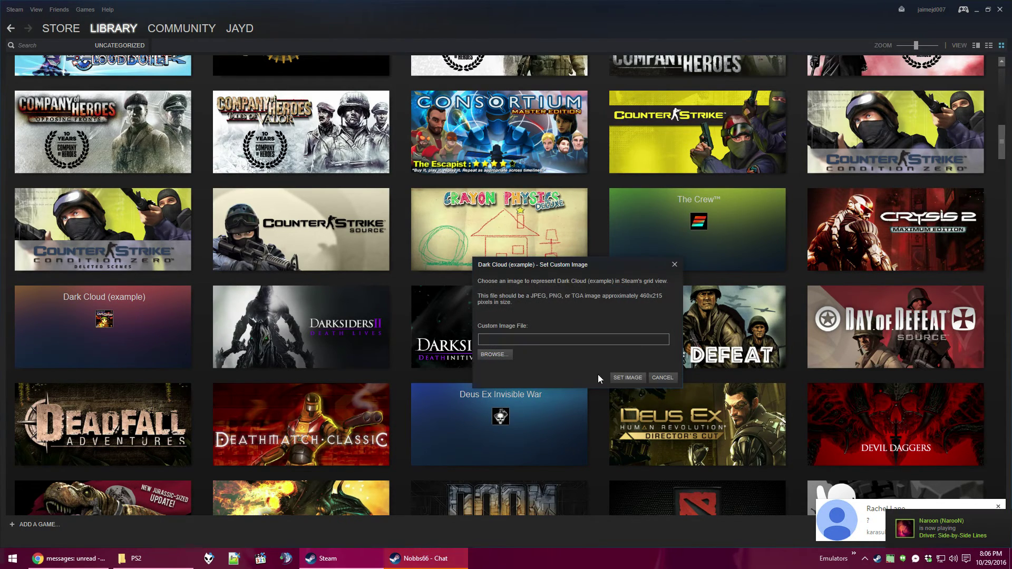
pyautogui.click(488, 355)
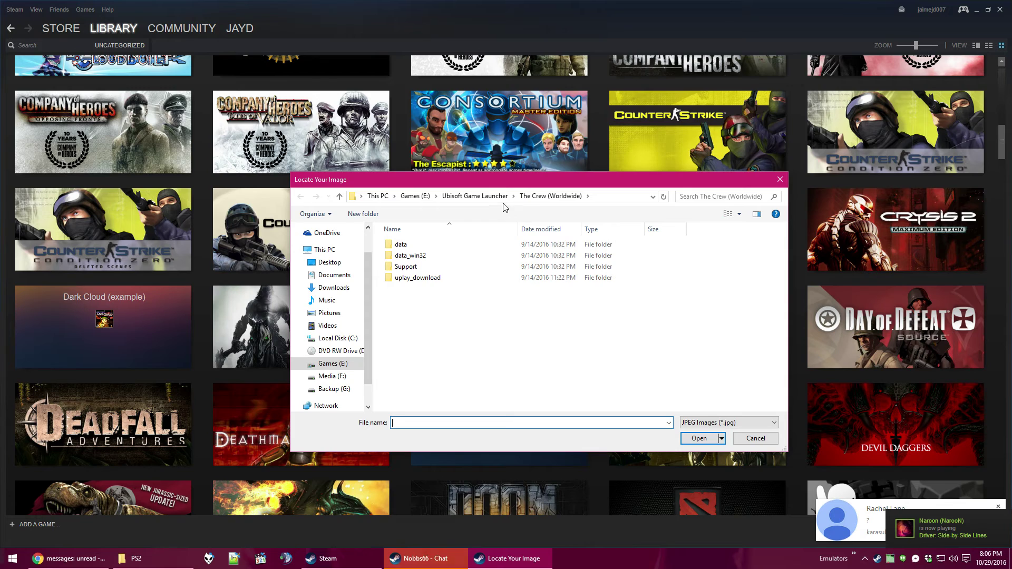
pyautogui.click(415, 197)
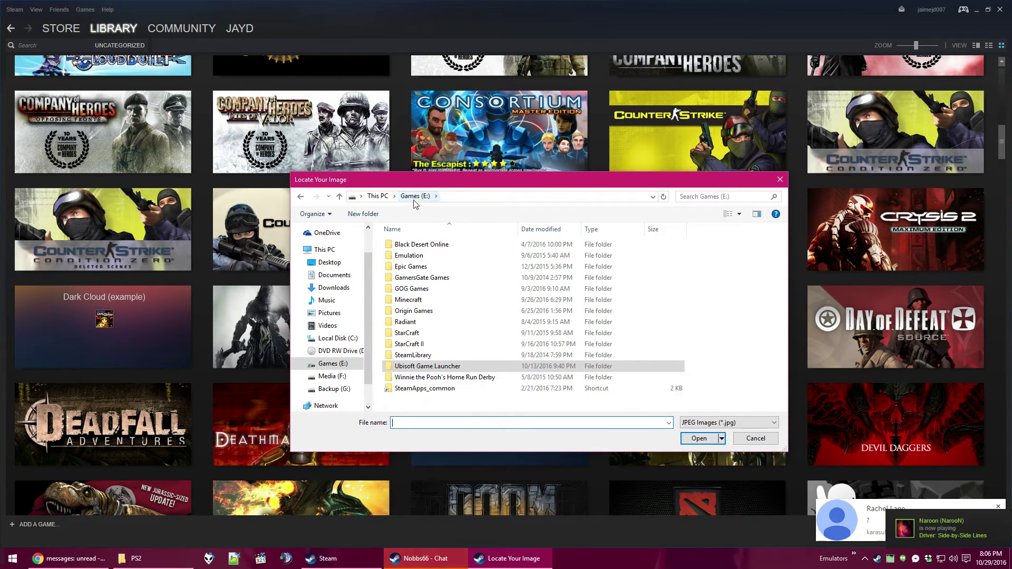
pyautogui.doubleClick(393, 255)
pyautogui.doubleClick(447, 399)
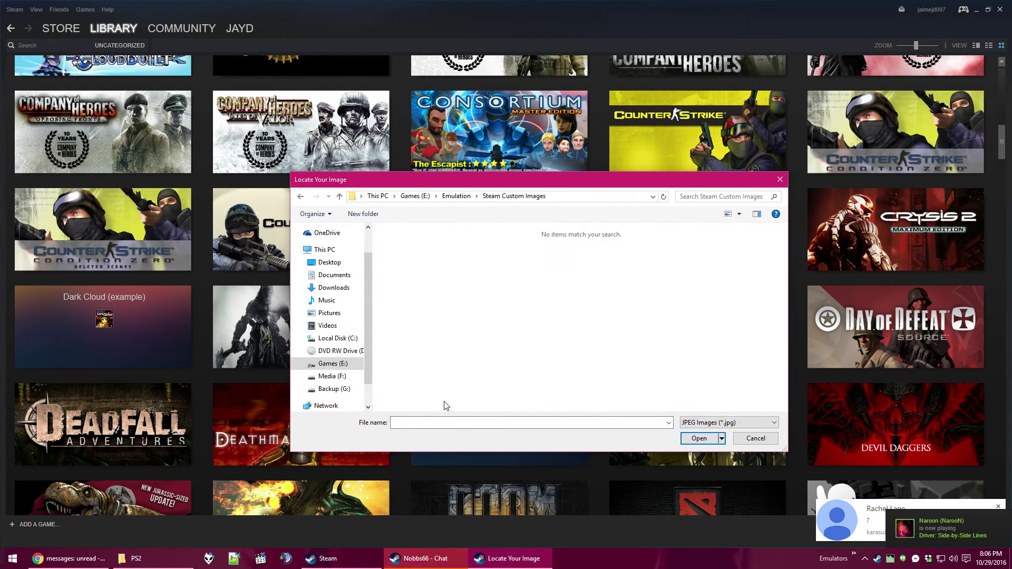
# Set the PNG Dark Cloud (U).png as the tile's banner and return the library to details view.
pyautogui.click(728, 423)
pyautogui.click(702, 432)
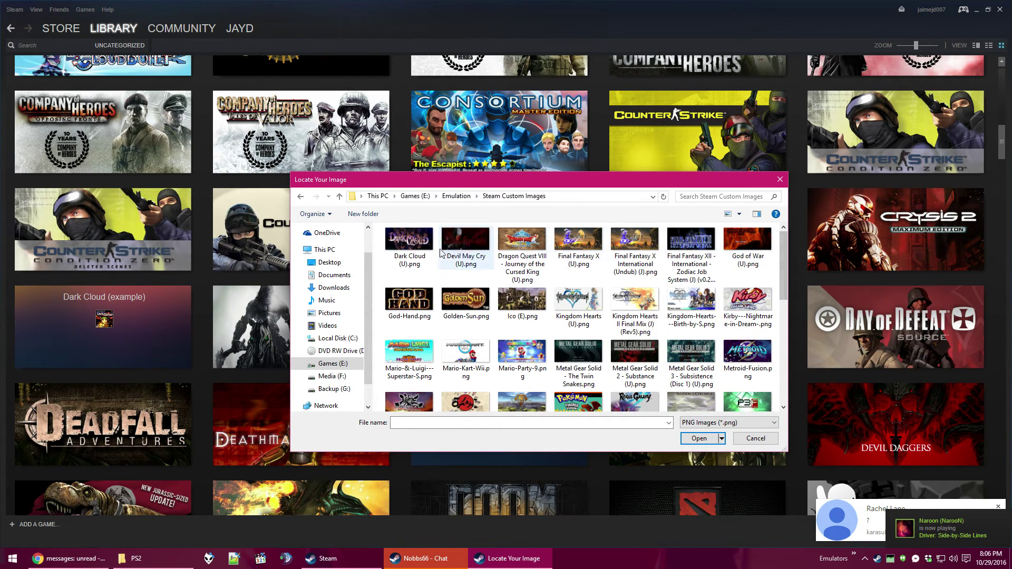
pyautogui.doubleClick(407, 243)
pyautogui.click(617, 379)
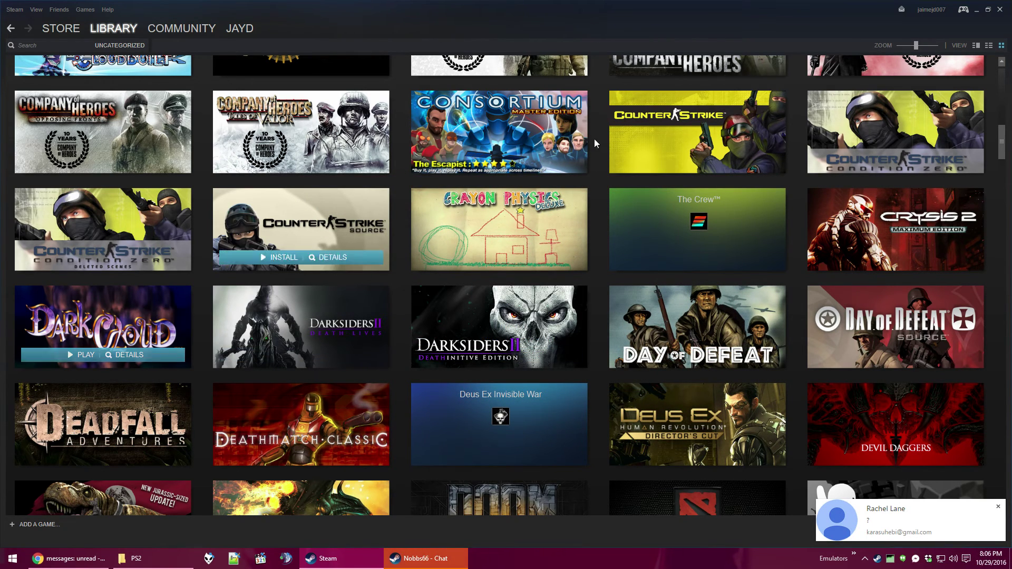
pyautogui.click(976, 45)
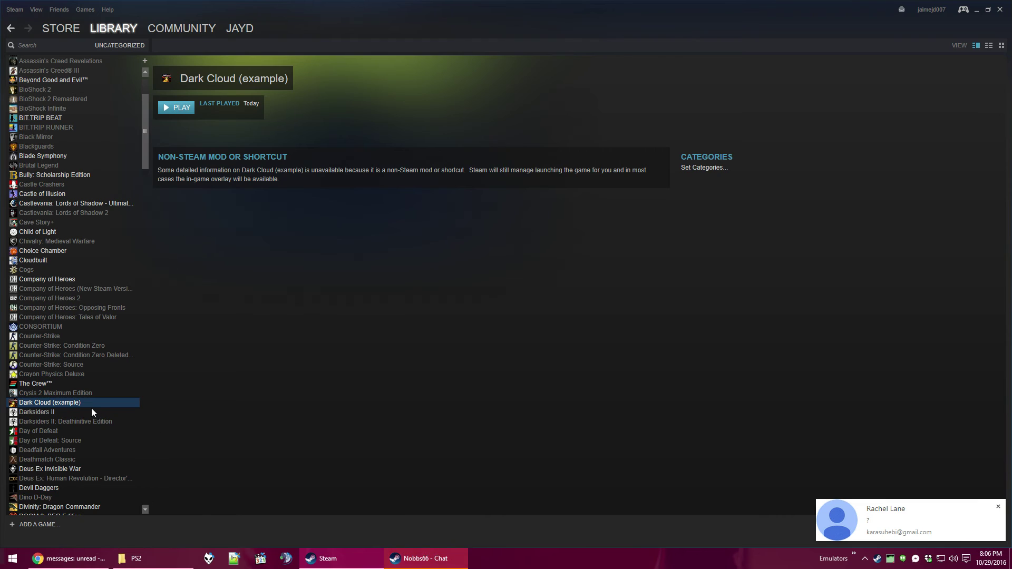